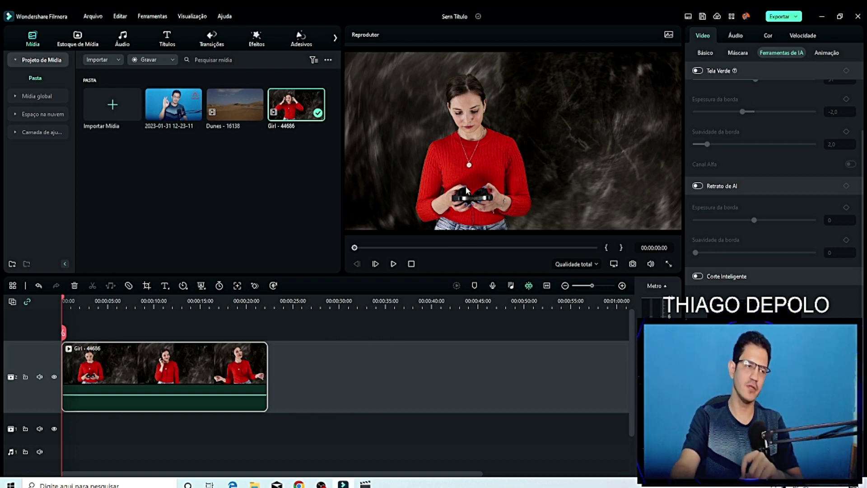
- Open Smart Cutout for the Girl - 44686 clip and brush over the woman to mask her
click(201, 287)
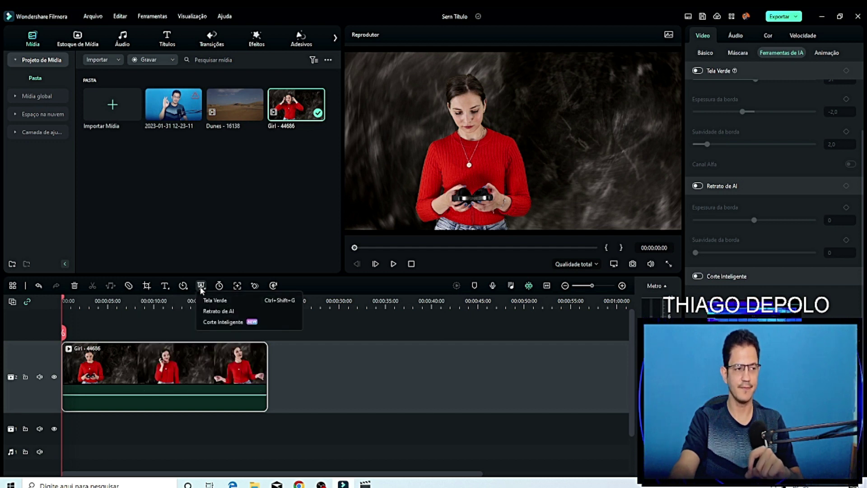
click(223, 322)
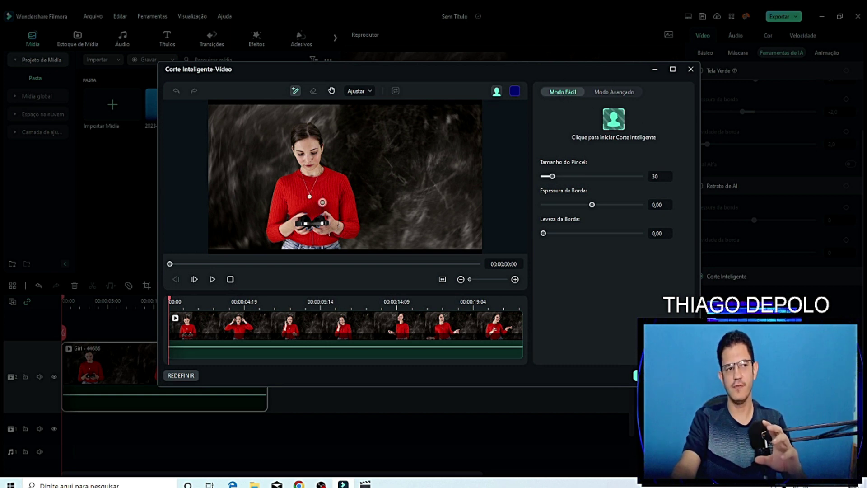
drag(311, 246, 308, 148)
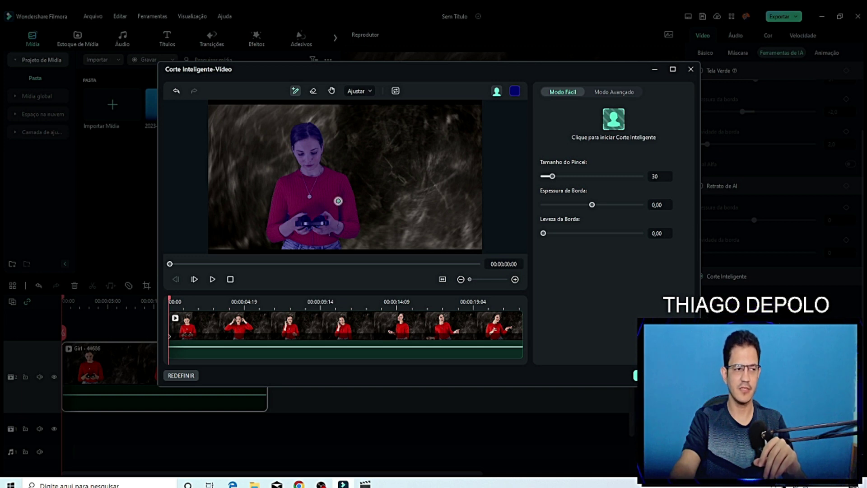
- Set brush size to 34, edge thickness to -1.85 and edge feather to 2.31, then run and save the Smart Cutout
mouse_move(551, 176)
mouse_down()
mouse_move(566, 178)
mouse_move(554, 177)
mouse_up()
mouse_move(591, 205)
mouse_down()
mouse_move(551, 205)
mouse_move(590, 206)
mouse_up()
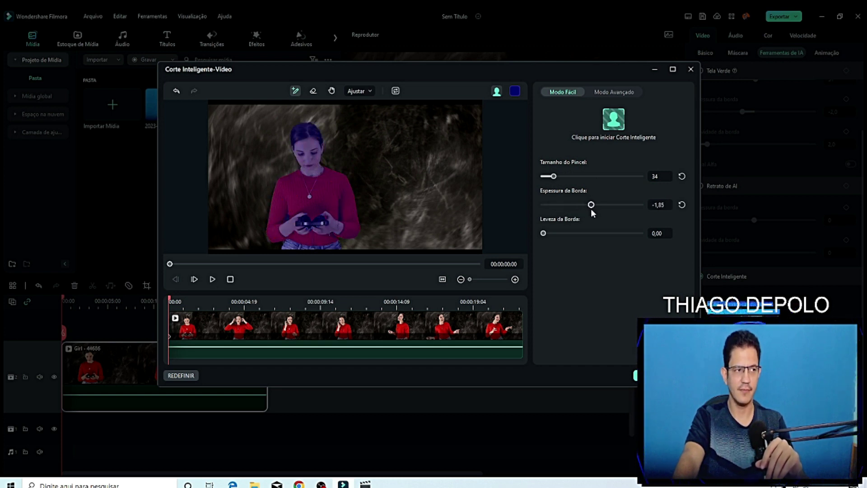
mouse_move(557, 233)
mouse_down()
mouse_move(587, 234)
mouse_move(547, 233)
mouse_move(555, 233)
mouse_up()
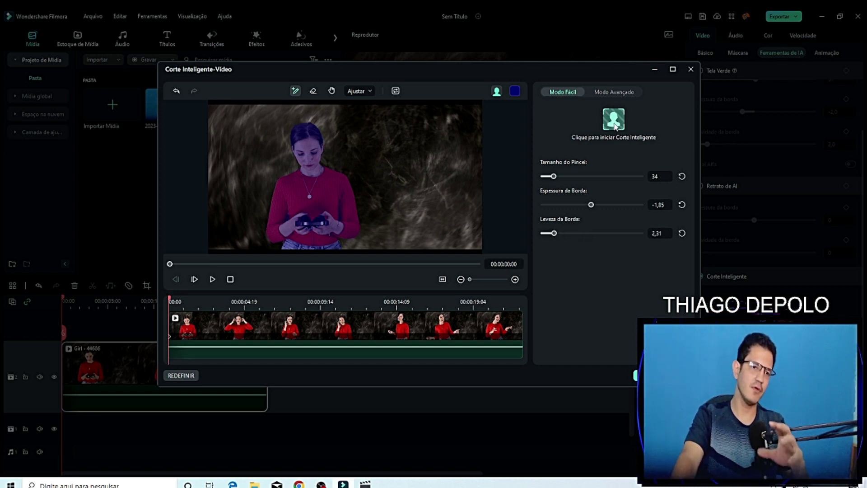
click(637, 122)
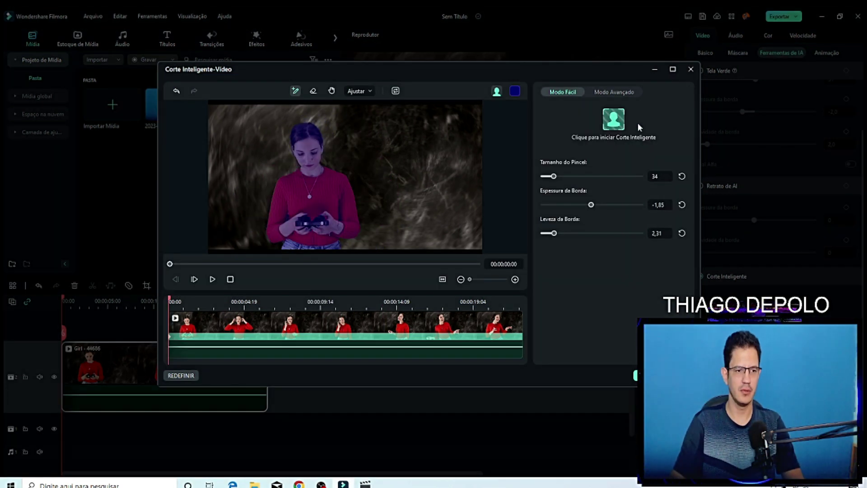
click(650, 376)
- Place the Dunes - 16138 clip on track 1 as the background and trim the Girl clip to end at 00:00:09:12
drag(248, 108, 155, 418)
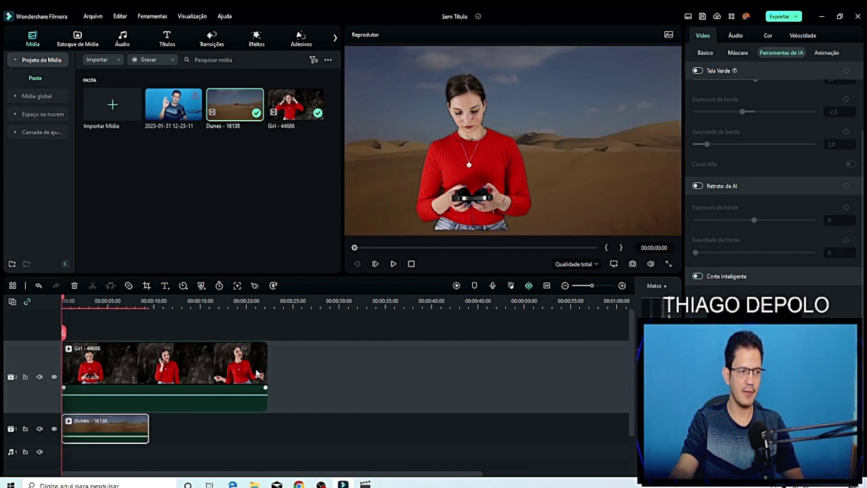
drag(267, 375, 149, 384)
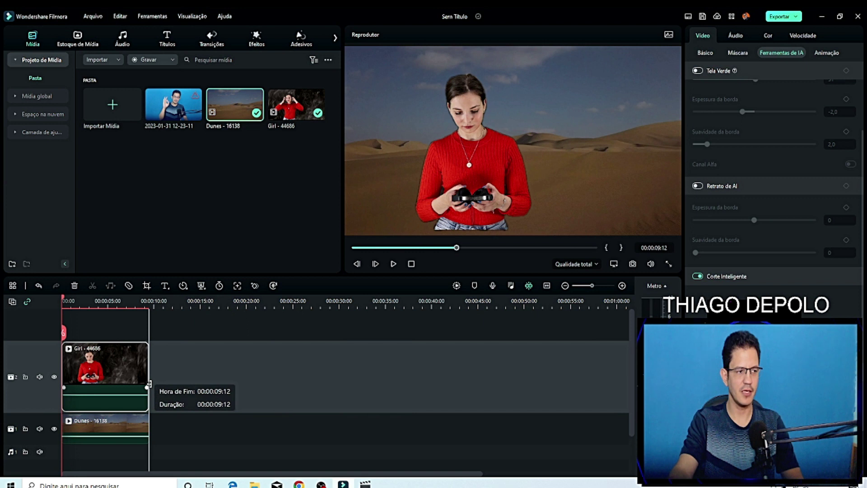
- Play back the composite and check the woman's cutout edges against the dunes around 00:00:05:23
click(395, 263)
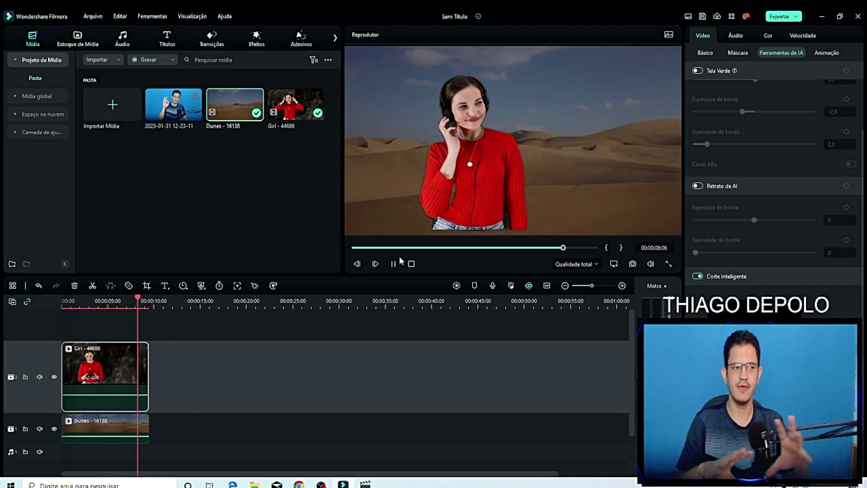
click(475, 196)
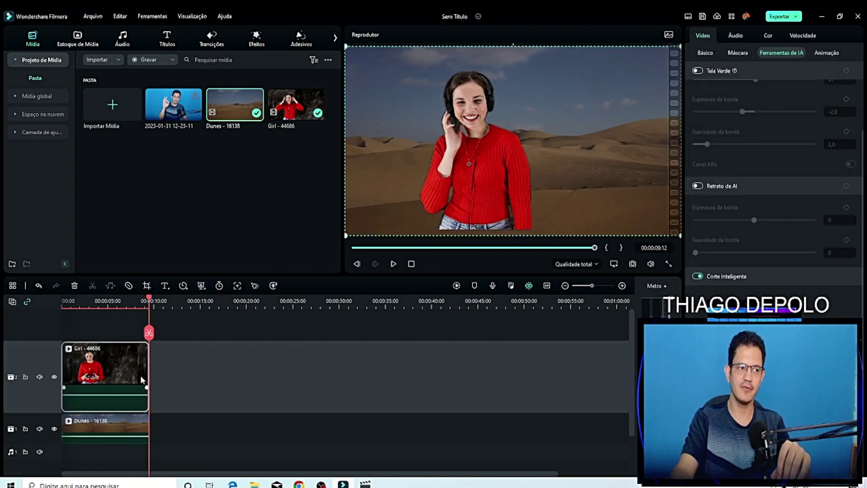
click(116, 300)
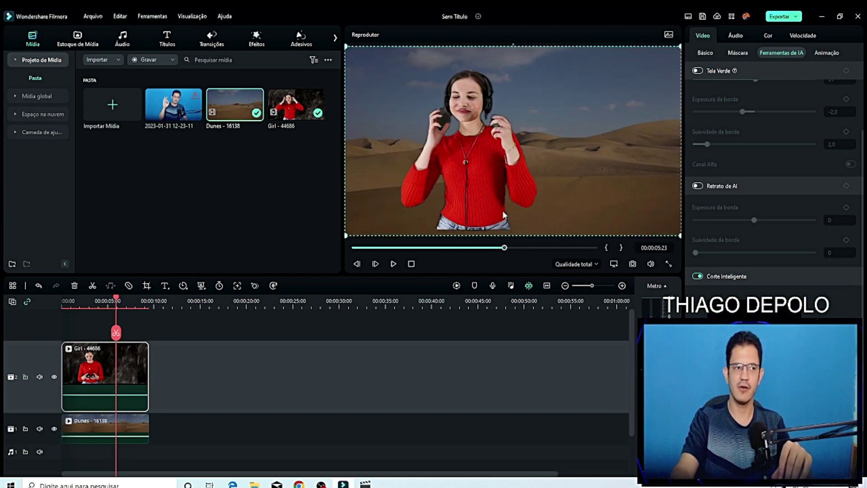
- Delete both the Girl and Dunes clips from the timeline
drag(501, 203, 629, 197)
drag(200, 380, 69, 431)
key(Delete)
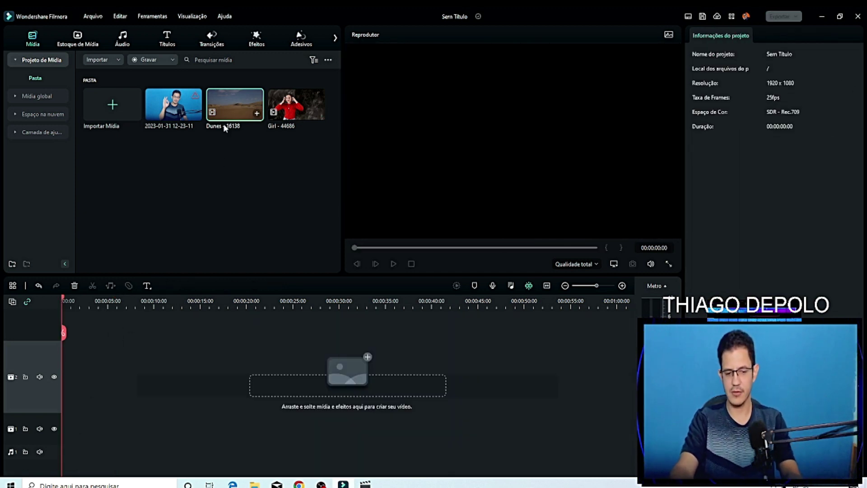
- Place the Girl - 44686 clip at the start of track 2 and open it in Smart Cutout's advanced mode
drag(295, 104, 65, 375)
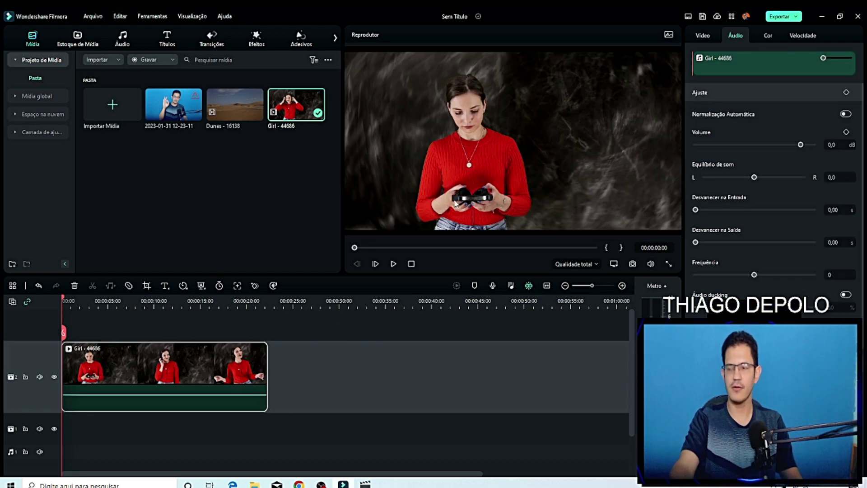
click(201, 286)
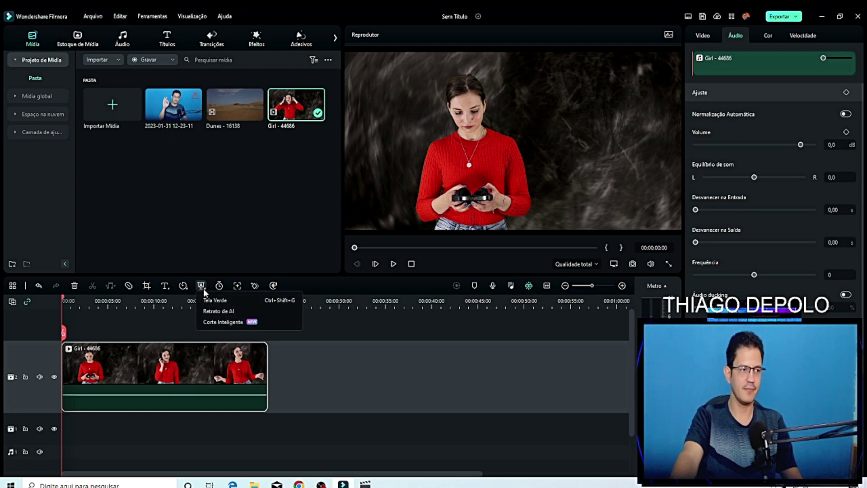
click(217, 322)
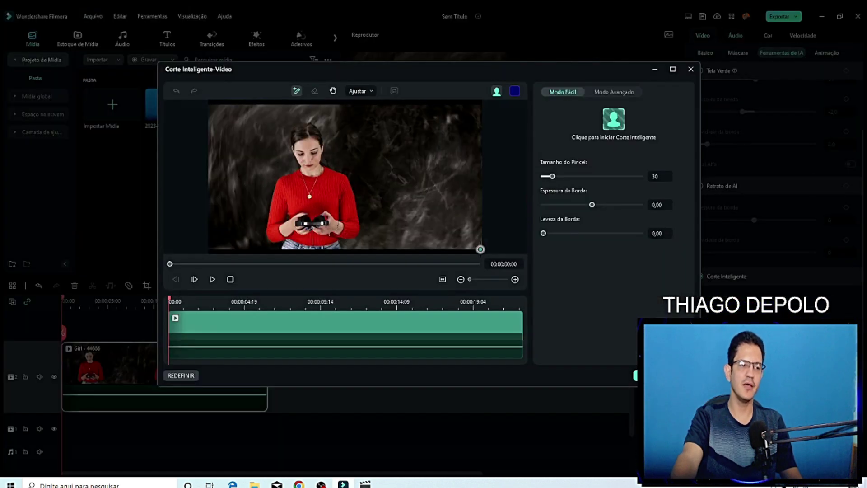
click(618, 92)
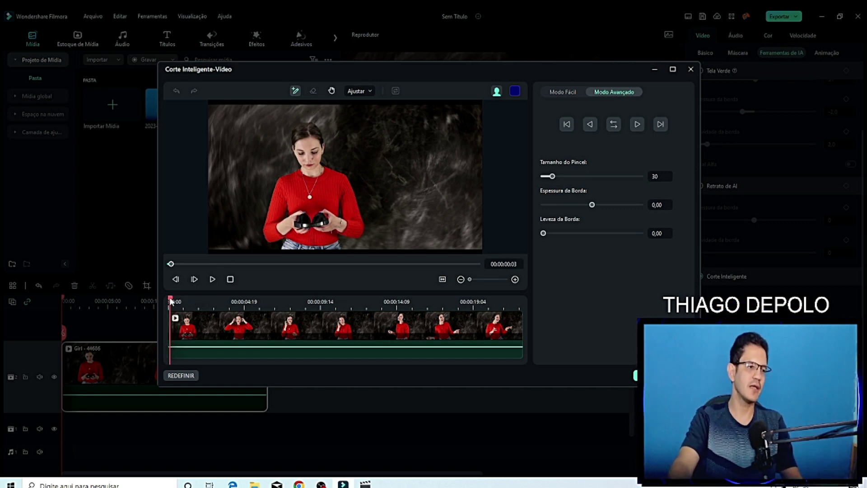
- Brush over the woman on the first frame and again at 00:00:01:03 to mask her
mouse_move(167, 302)
mouse_down()
mouse_move(170, 324)
mouse_move(159, 300)
mouse_up()
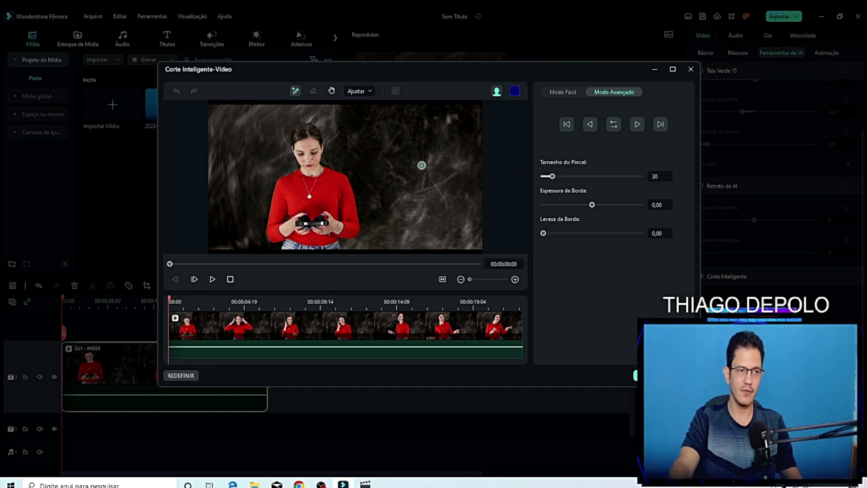
drag(312, 246, 310, 142)
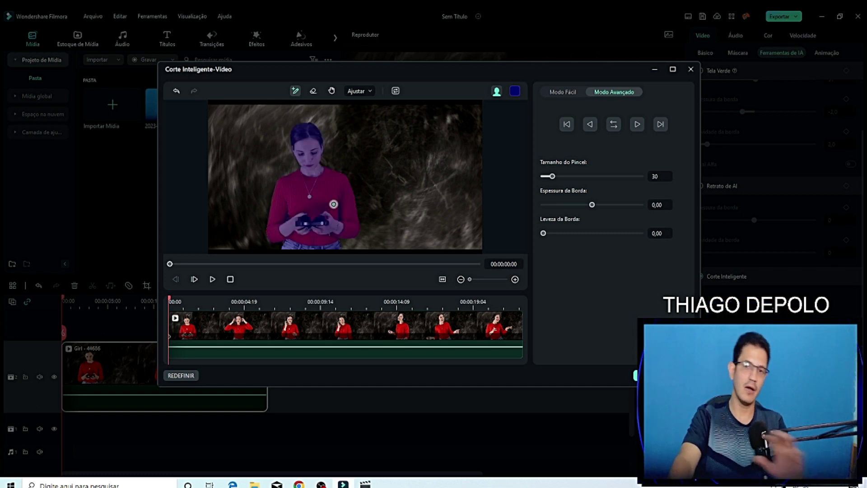
click(172, 299)
drag(172, 300, 187, 302)
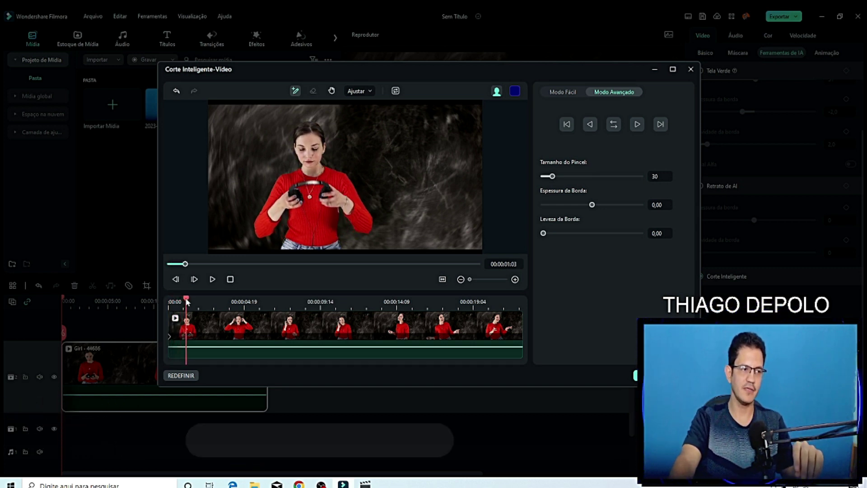
drag(316, 248, 308, 145)
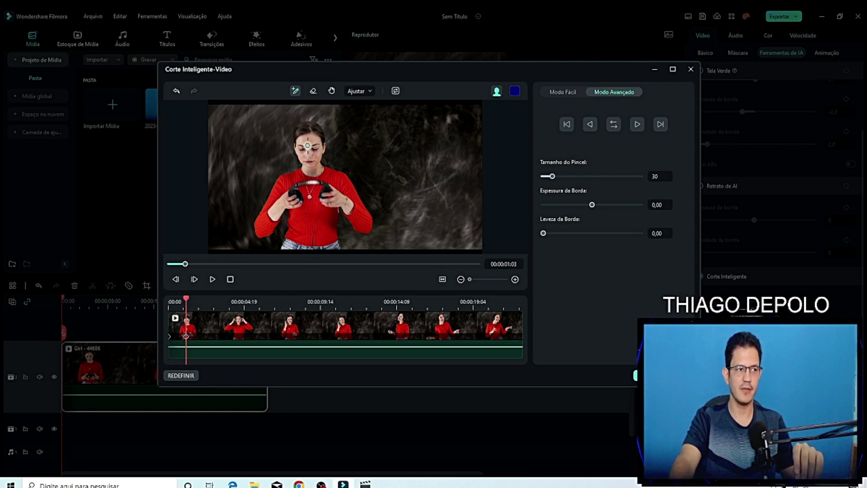
- Track the woman's mask backward from the second brushed frame to the start of the clip
mouse_move(186, 300)
mouse_down()
mouse_move(173, 300)
mouse_move(188, 300)
mouse_up()
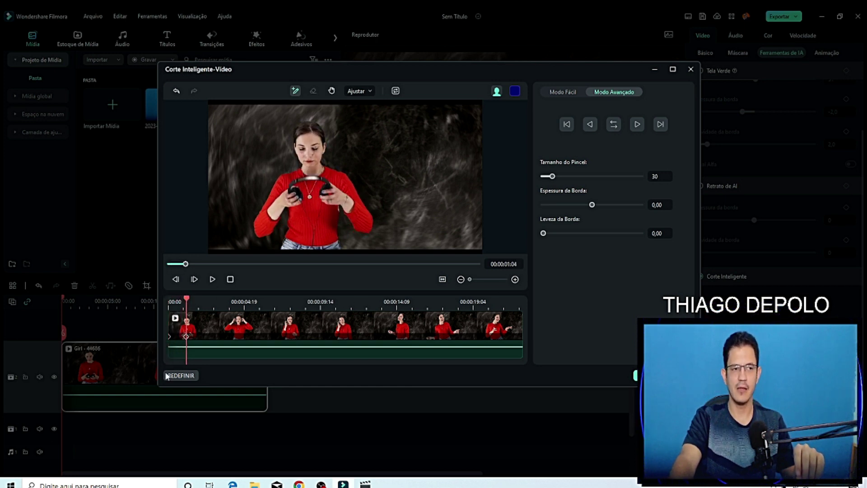
mouse_move(188, 304)
mouse_down()
mouse_move(175, 303)
mouse_move(185, 305)
mouse_up()
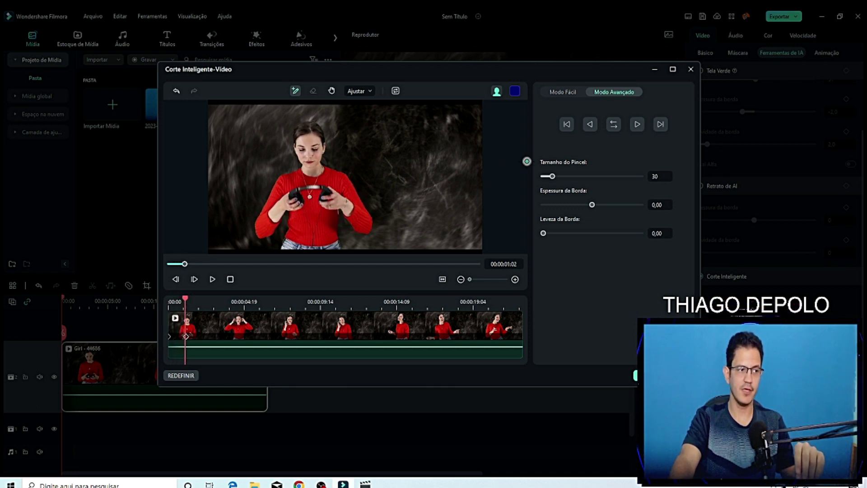
click(566, 125)
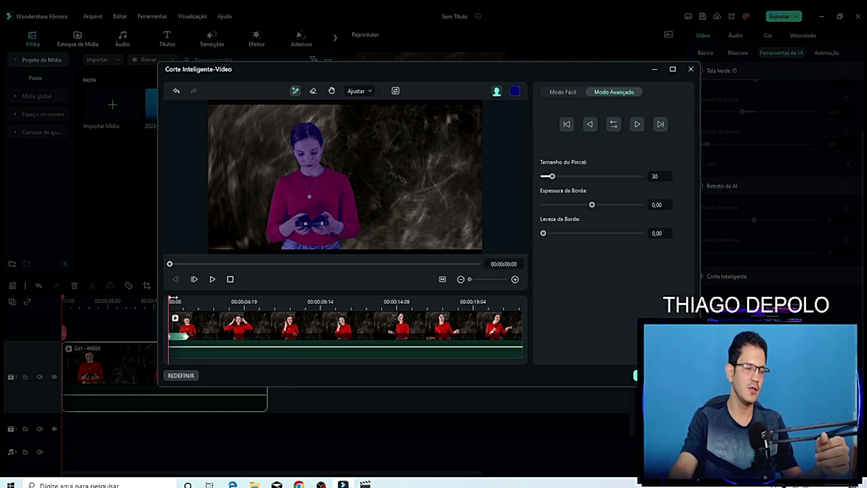
- Touch up the mask over the woman's forearm at 00:00:00:17 with the brush
mouse_move(170, 301)
mouse_down()
mouse_move(187, 300)
mouse_move(180, 297)
mouse_up()
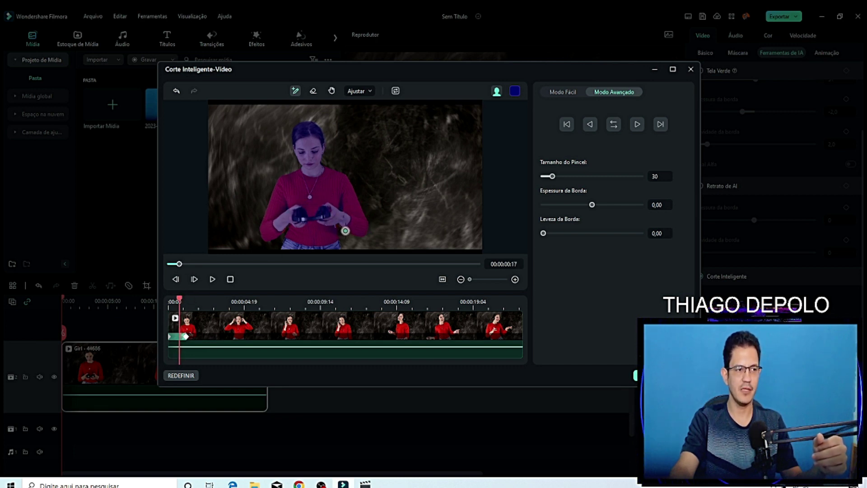
drag(347, 231, 354, 232)
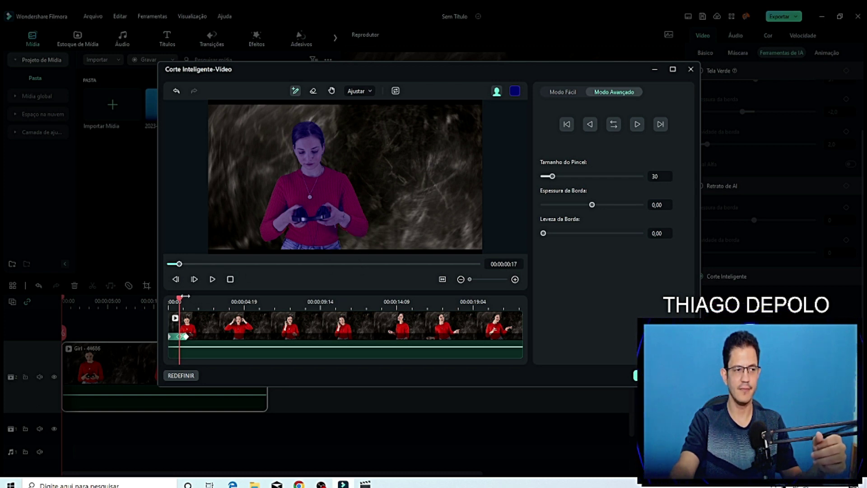
- Brush over the woman at 00:00:02:13 to mask her with her arms raised
key(space)
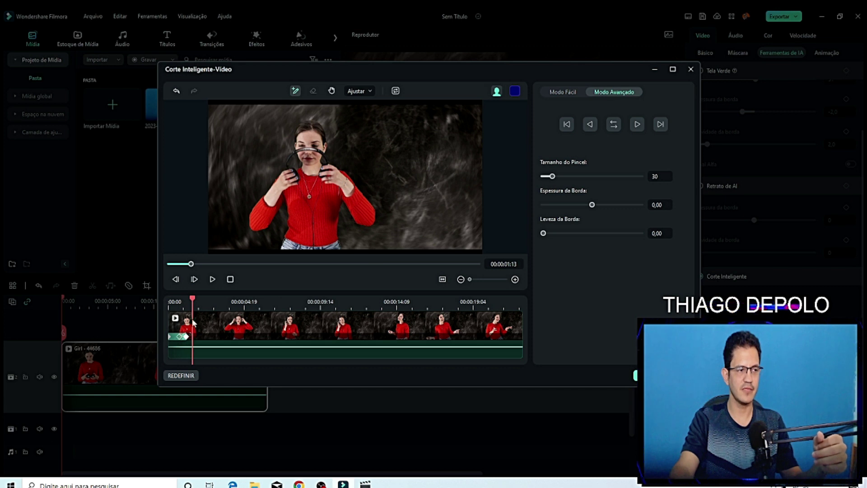
drag(193, 301, 207, 302)
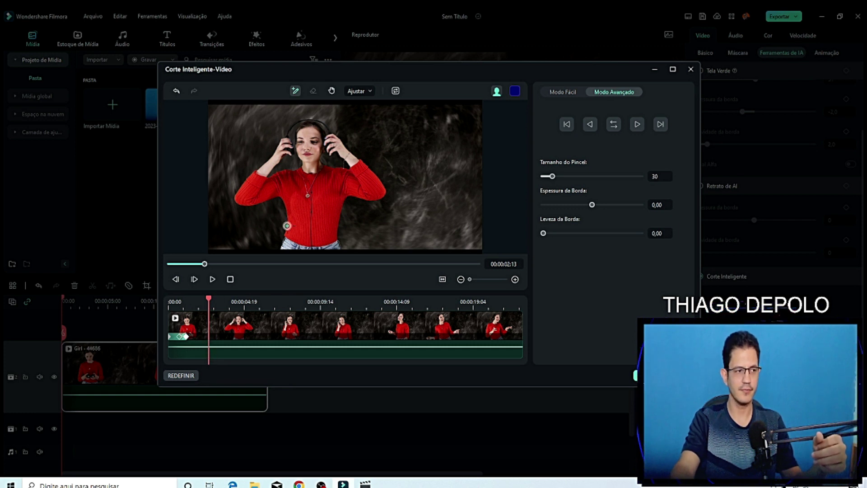
drag(304, 239, 313, 142)
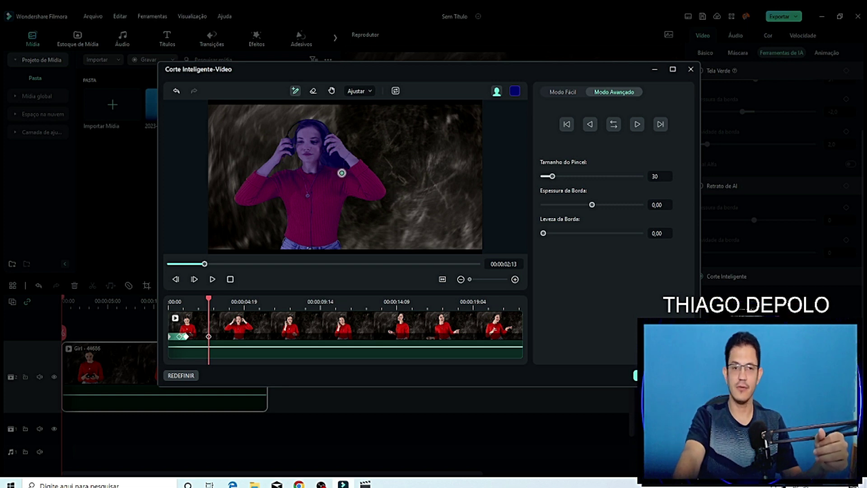
- Erase the excess mask between the woman's raised hand and shoulder at 00:00:02:13, and track the corrected mask backward
scroll(341, 169, up, 3)
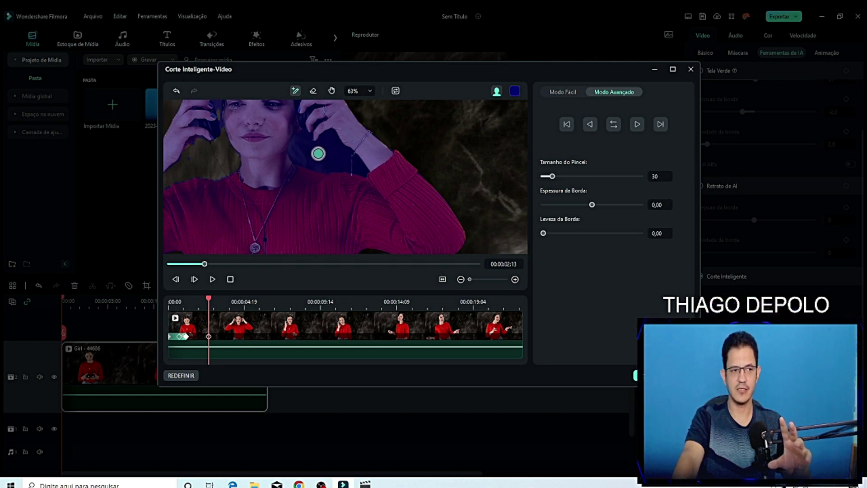
click(313, 91)
mouse_move(334, 149)
mouse_down()
mouse_move(336, 164)
mouse_move(333, 136)
mouse_move(309, 151)
mouse_move(305, 140)
mouse_move(324, 161)
mouse_up()
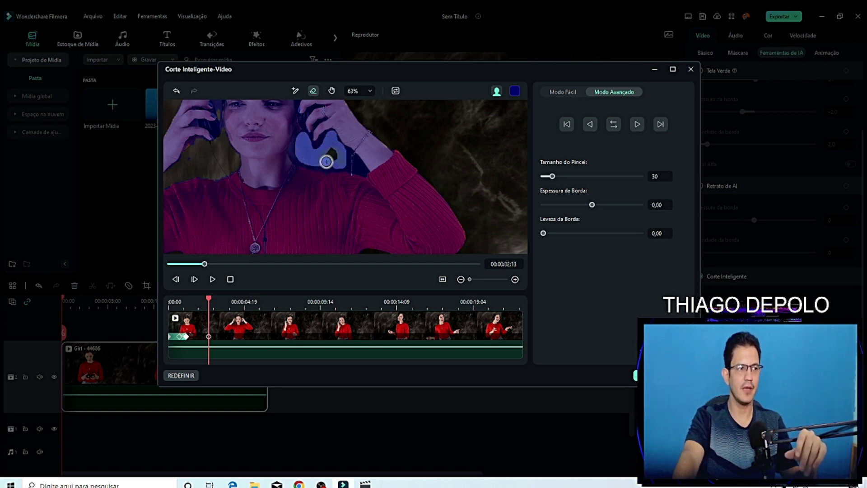
mouse_move(362, 171)
mouse_down()
mouse_move(319, 153)
mouse_move(316, 164)
mouse_move(339, 167)
mouse_move(301, 156)
mouse_move(301, 139)
mouse_move(324, 140)
mouse_move(324, 176)
mouse_up()
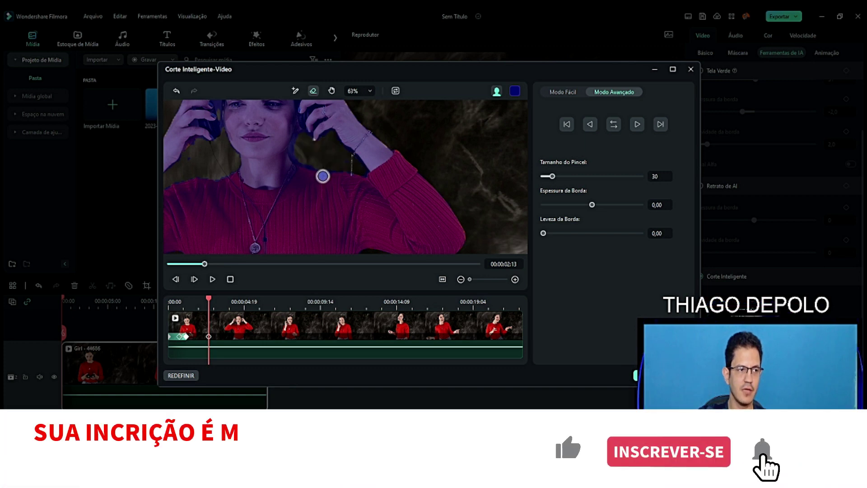
scroll(323, 177, down, 5)
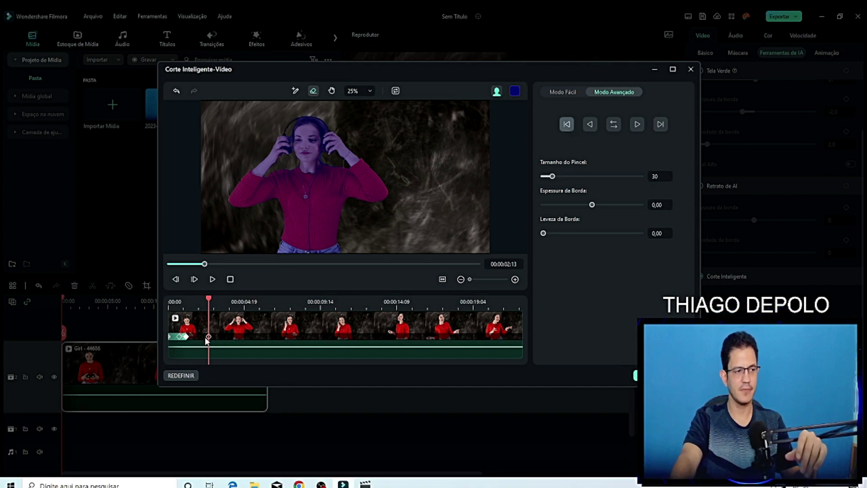
click(174, 353)
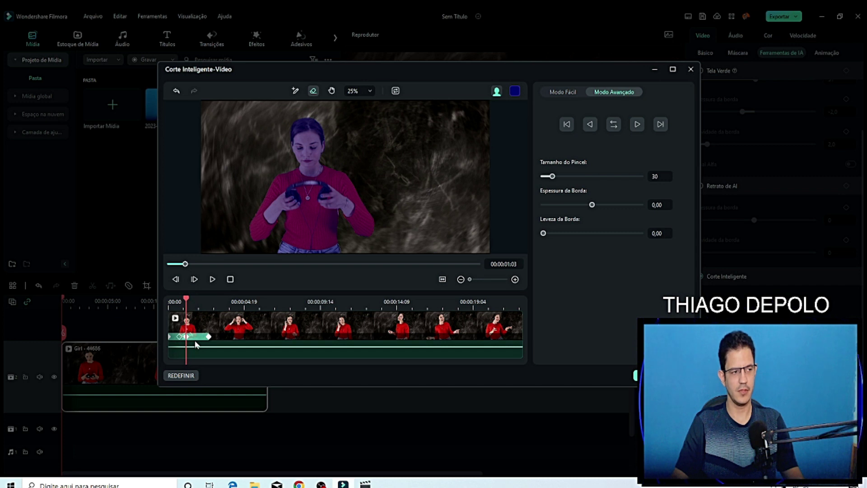
- Brush over the woman at 00:00:04:14 to mask her whole body and raised arms, redoing the first strokes
drag(187, 299, 242, 316)
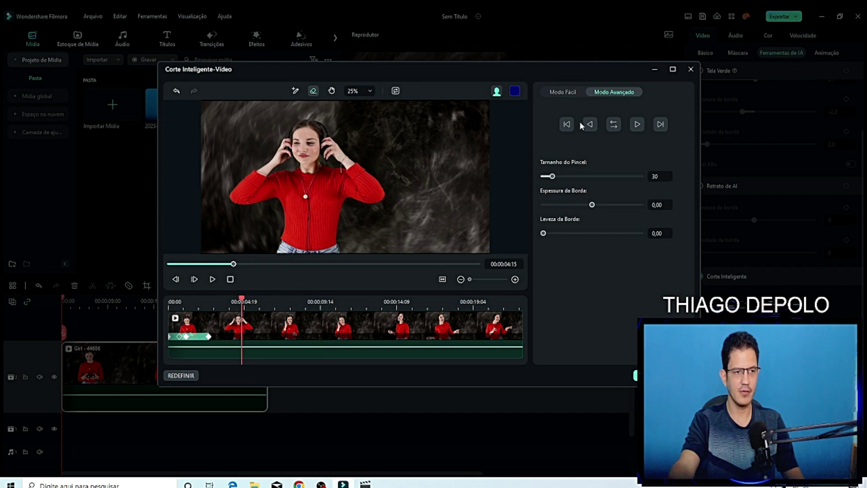
drag(311, 239, 304, 172)
drag(307, 141, 307, 138)
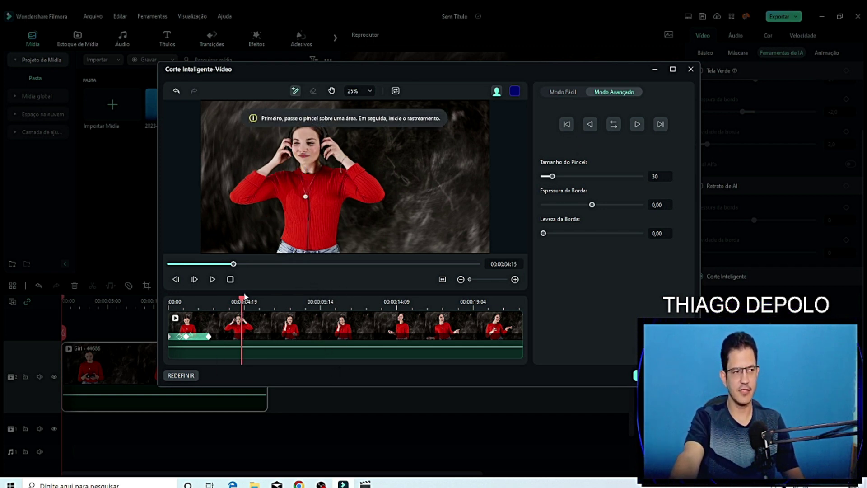
mouse_move(253, 185)
mouse_down()
mouse_move(303, 195)
mouse_move(307, 238)
mouse_move(307, 167)
mouse_up()
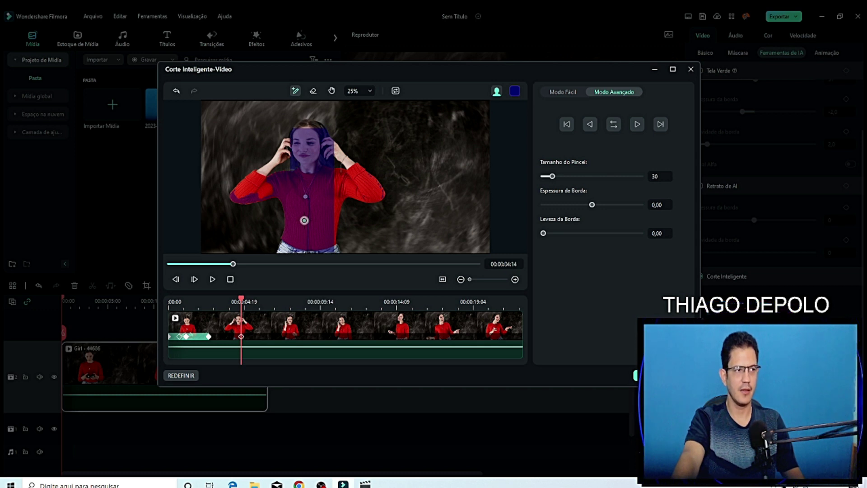
click(496, 90)
key(ctrl+z)
key(ctrl+z)
drag(305, 248, 305, 134)
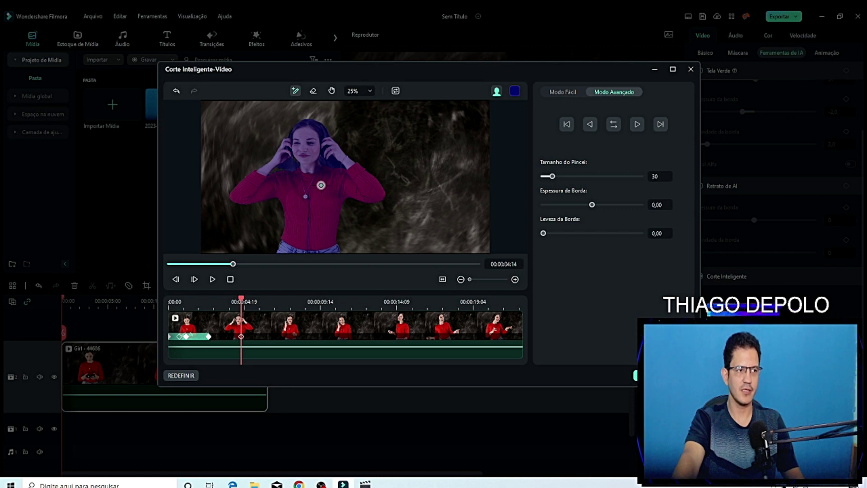
- Erase the excess mask between the woman's neck and raised arm at 00:00:04:14, and track the mask backward
scroll(323, 133, up, 2)
click(312, 91)
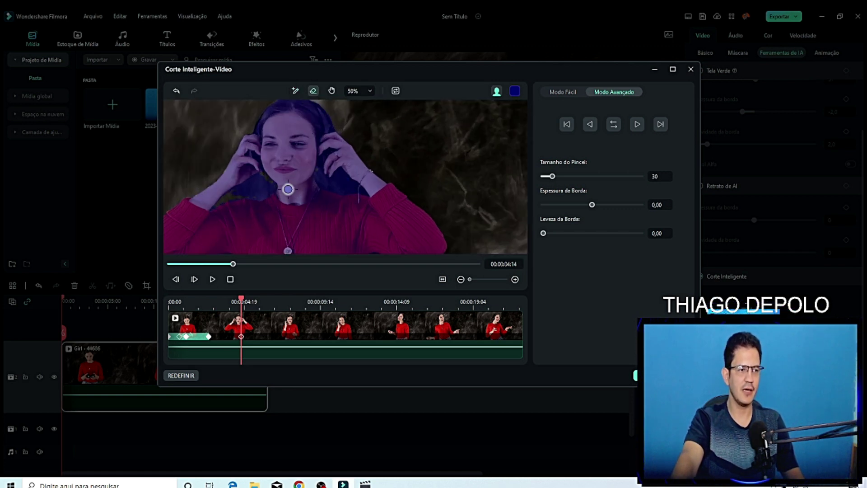
mouse_move(258, 190)
mouse_down()
mouse_move(237, 193)
mouse_move(265, 186)
mouse_move(251, 189)
mouse_up()
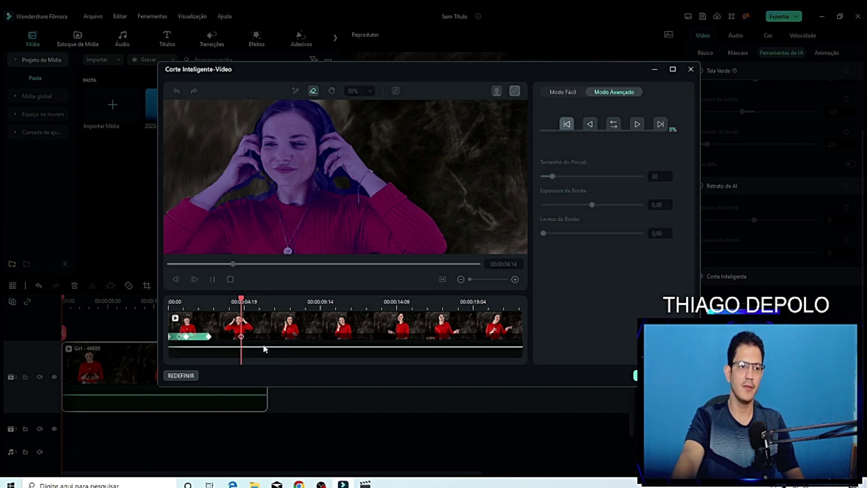
key(space)
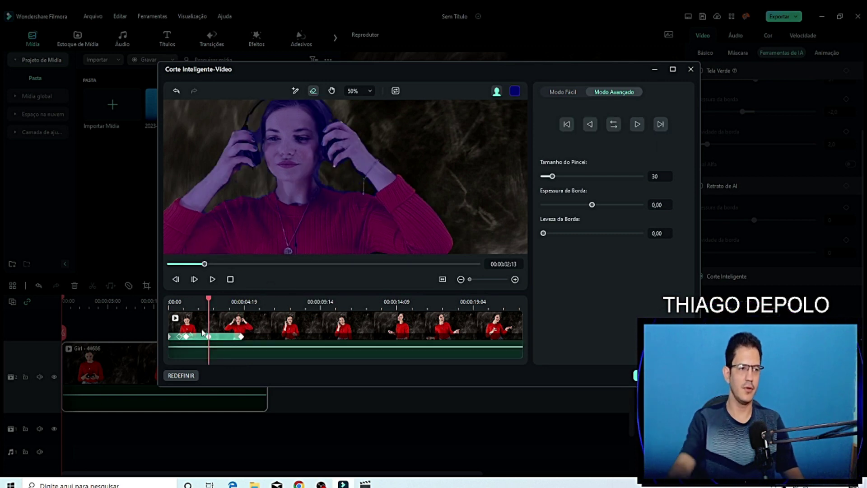
- Erase the excess mask between the woman's hair and raised arm at 00:00:03:18 and again at 00:00:03:08
drag(208, 303, 229, 303)
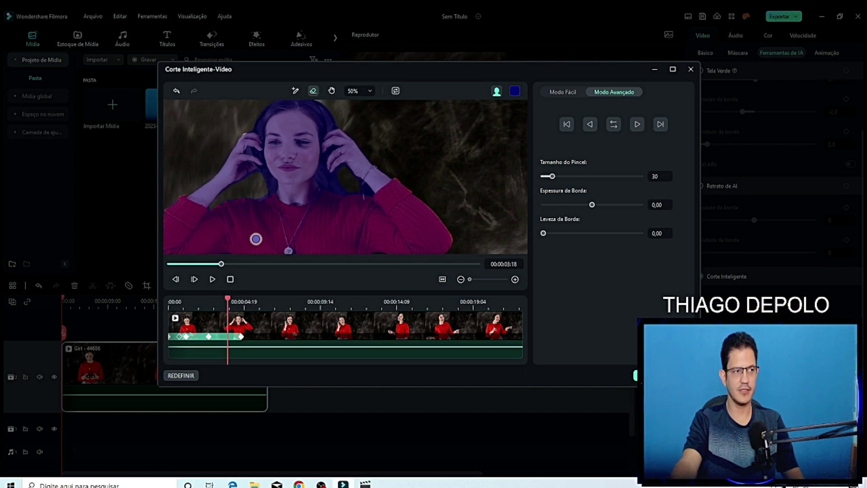
scroll(323, 222, up, 4)
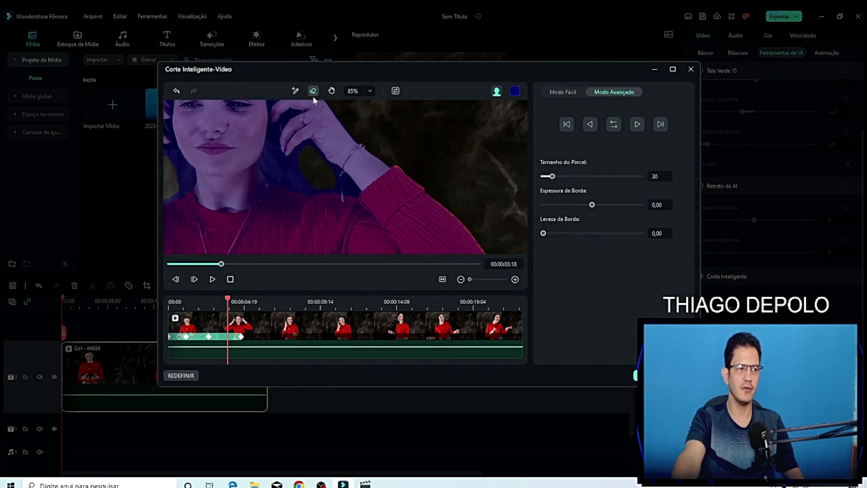
mouse_move(319, 181)
mouse_down()
mouse_move(280, 171)
mouse_move(307, 150)
mouse_up()
drag(224, 299, 221, 299)
mouse_move(323, 189)
mouse_down()
mouse_move(302, 185)
mouse_move(297, 163)
mouse_move(317, 166)
mouse_move(349, 193)
mouse_move(337, 175)
mouse_move(313, 179)
mouse_up()
- Set the brush size to 17, edge thickness to 2.78 and edge softness to 1.02, and return to the main editor
drag(552, 176, 546, 177)
drag(588, 206, 593, 206)
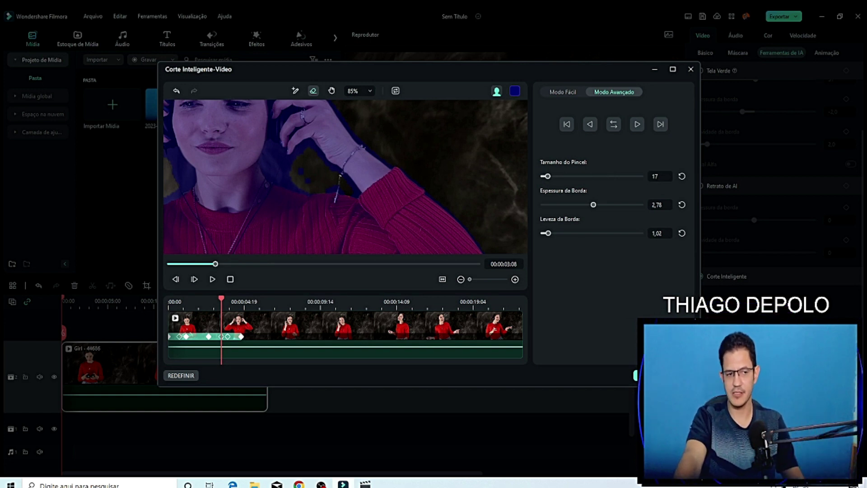
key(Escape)
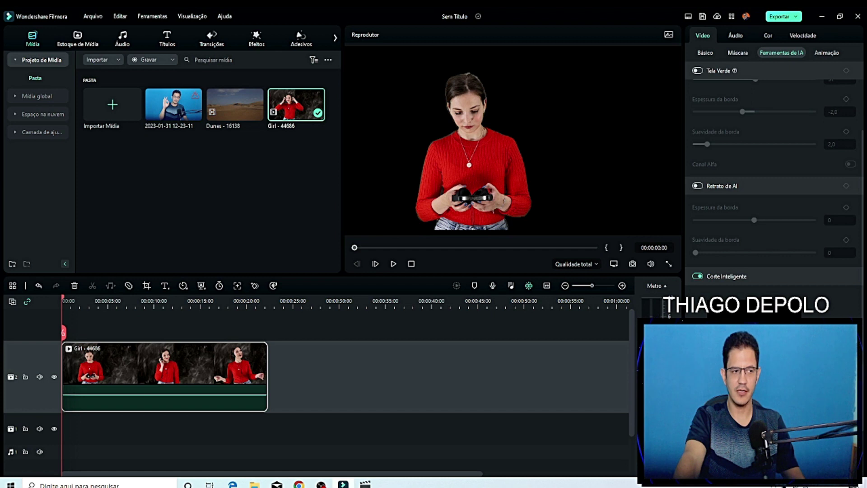
- Place the Dunes - 16138 clip on video track 1 beneath the woman's clip, and play back the first seconds of the composite
drag(226, 115, 27, 424)
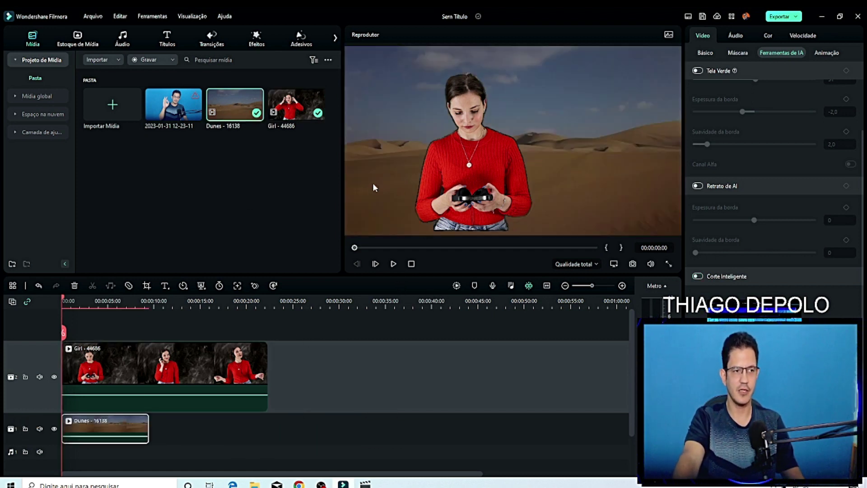
click(510, 202)
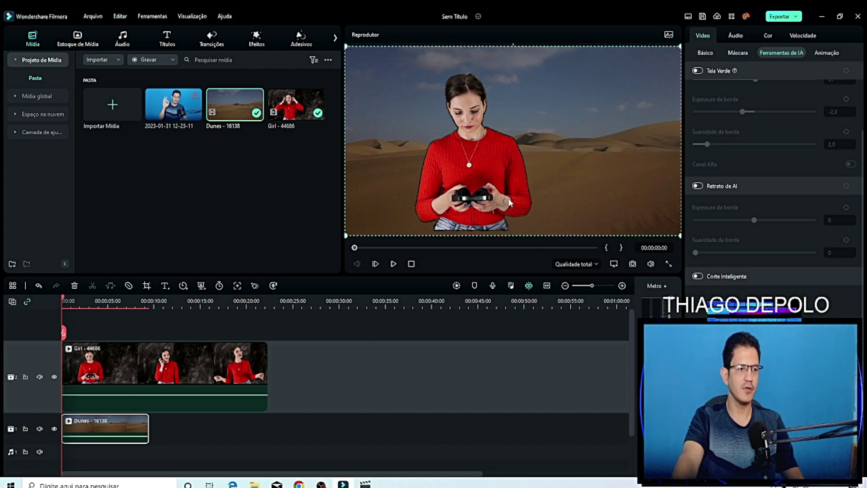
click(394, 265)
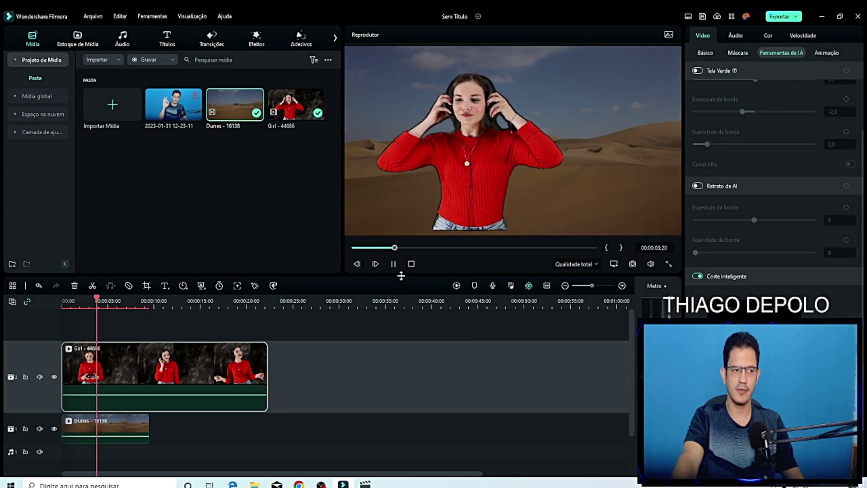
click(393, 265)
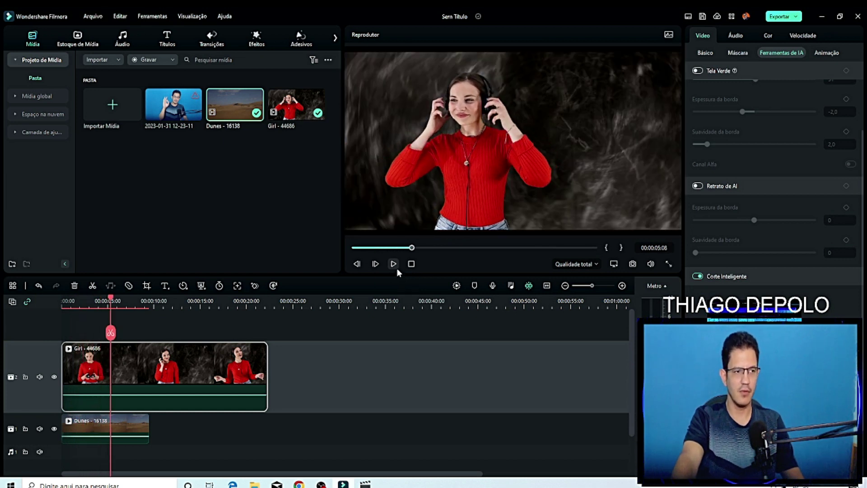